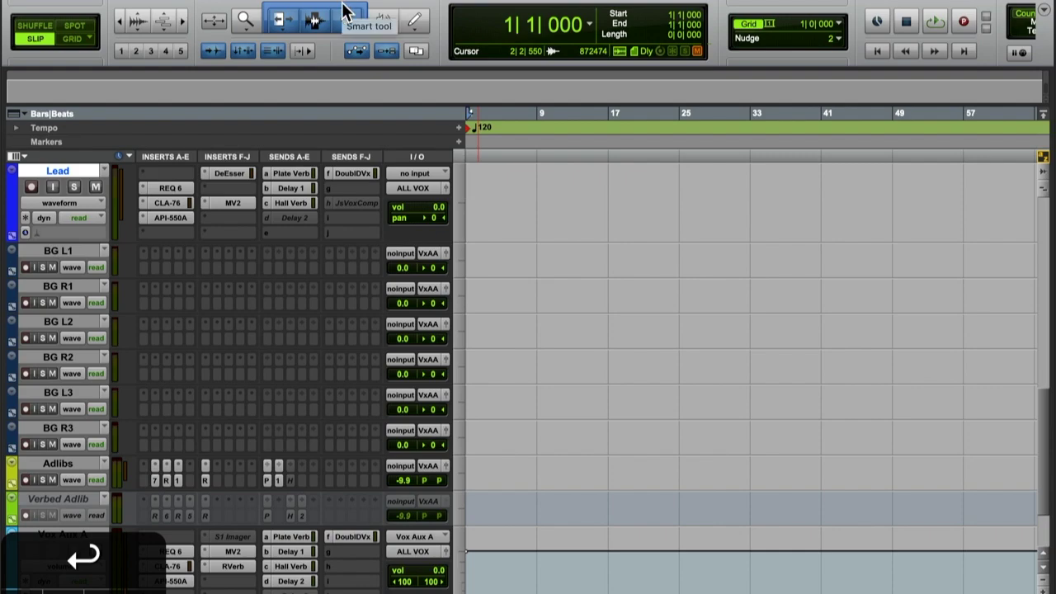
pyautogui.scroll(-5, 569, 285)
pyautogui.scroll(-5, 569, 284)
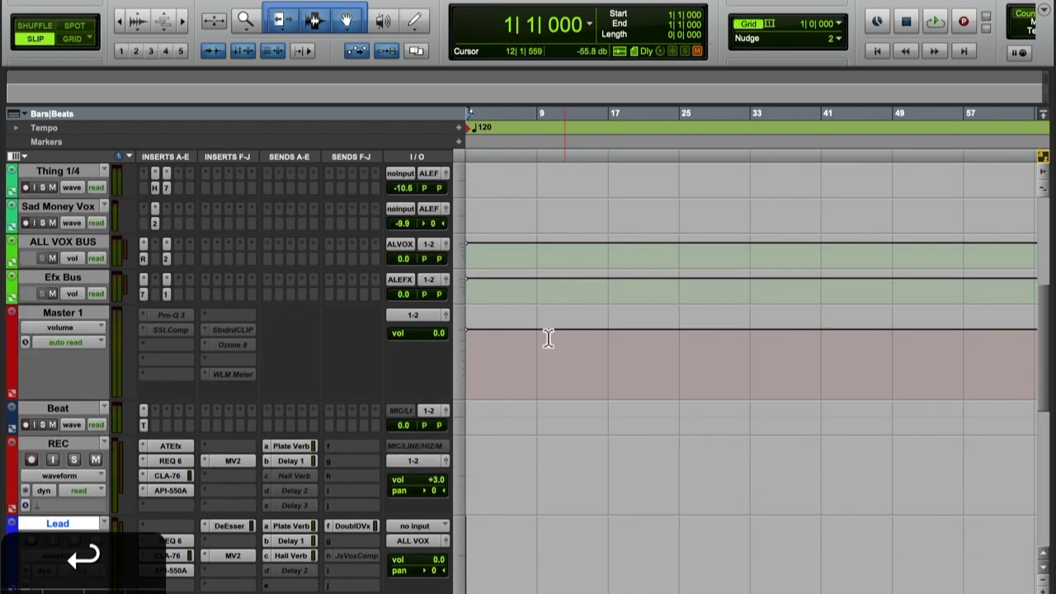
pyautogui.scroll(3, 569, 284)
pyautogui.scroll(-2, 542, 371)
pyautogui.scroll(-1, 503, 289)
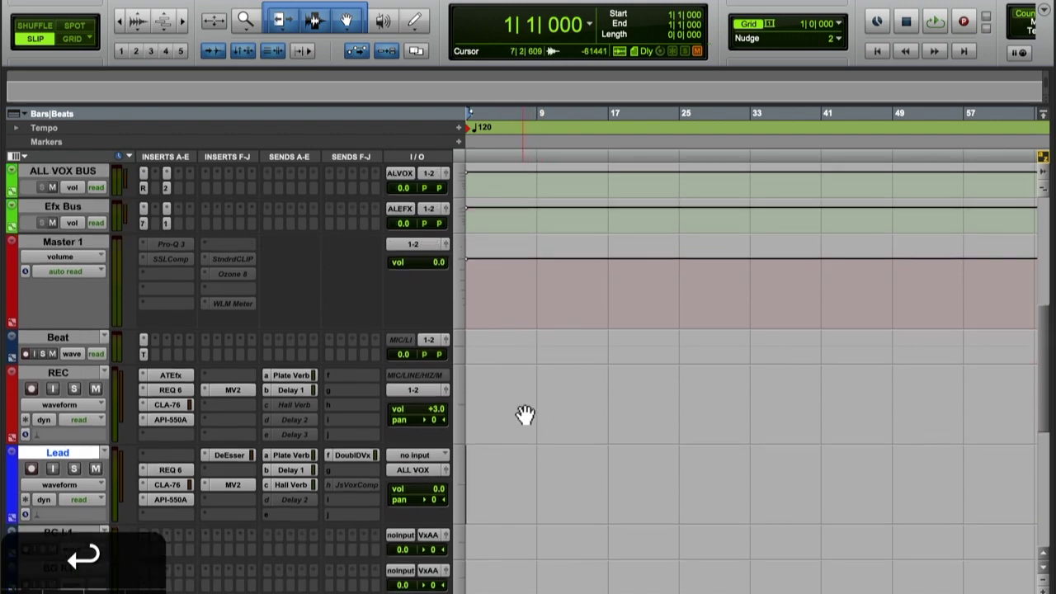
# - Consolidate bars 9–27 on REC into clip REC_01, test-move it to Lead, then undo
pyautogui.click(534, 394)
pyautogui.moveTo(536, 394); pyautogui.dragTo(697, 388)
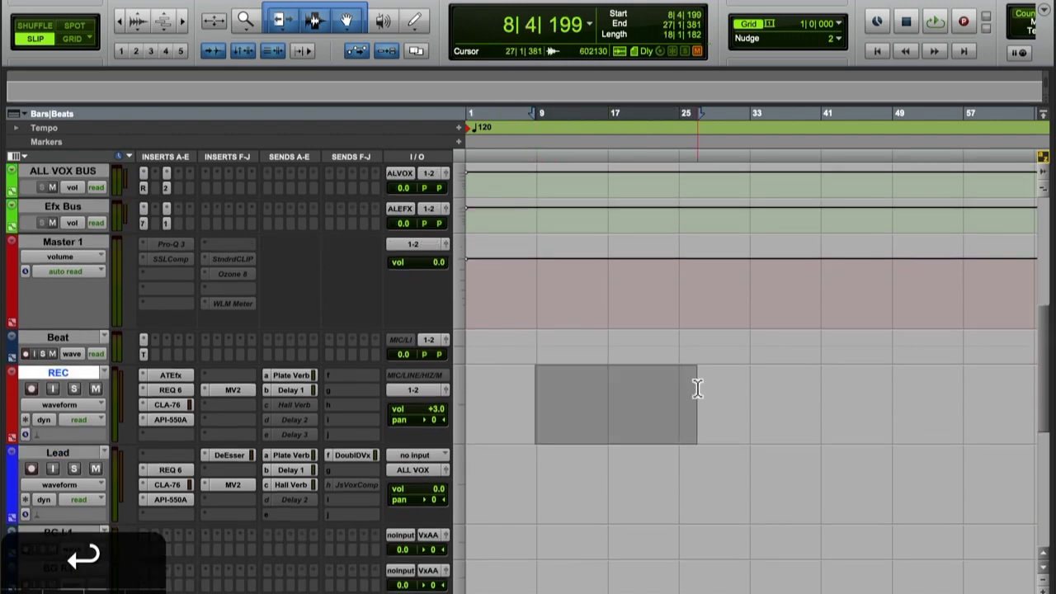
pyautogui.hotkey('alt', 'shift', '3')
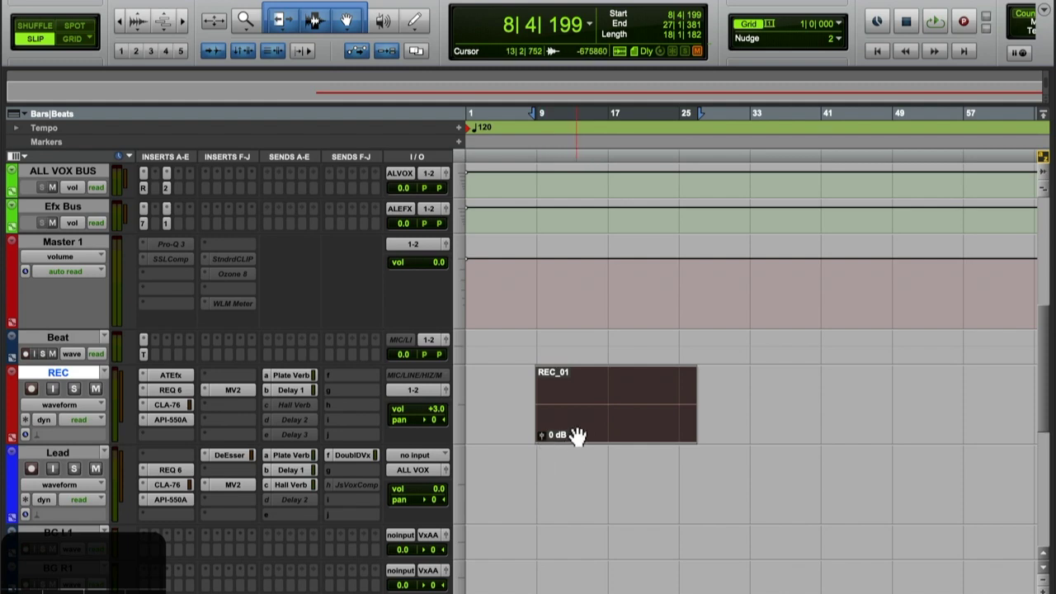
pyautogui.moveTo(578, 437); pyautogui.dragTo(574, 487)
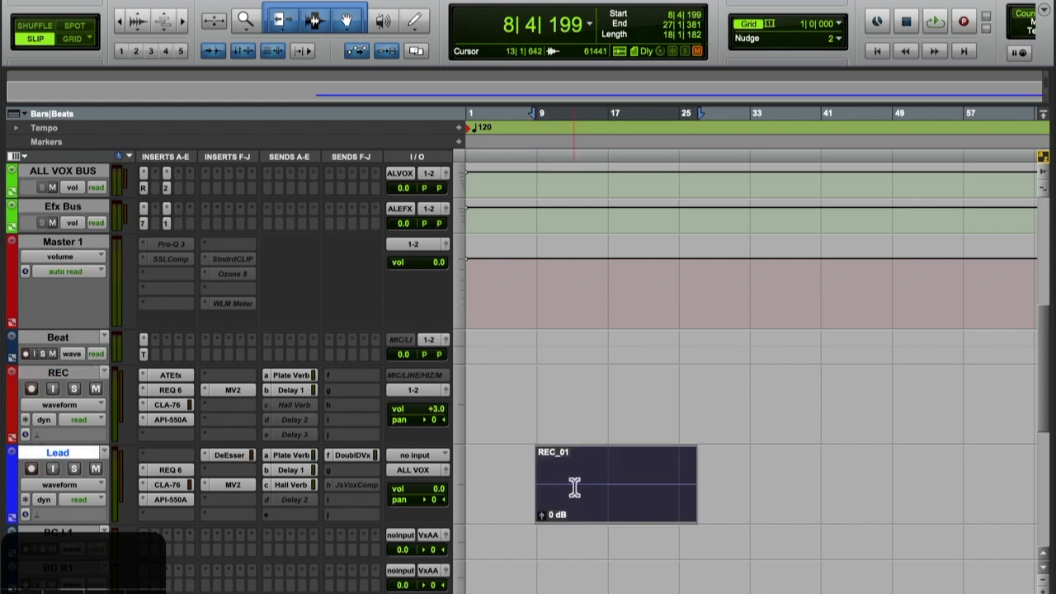
pyautogui.press('super+z')
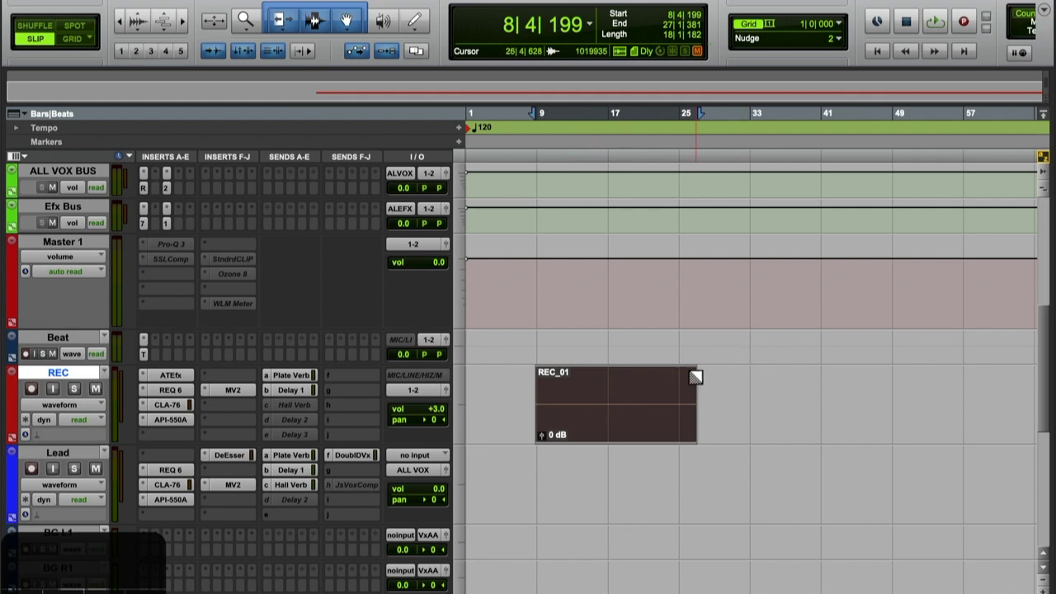
# - Fade out REC_01, split it at bar 13 with a crossfade, then delete both pieces
pyautogui.moveTo(696, 376); pyautogui.dragTo(687, 379)
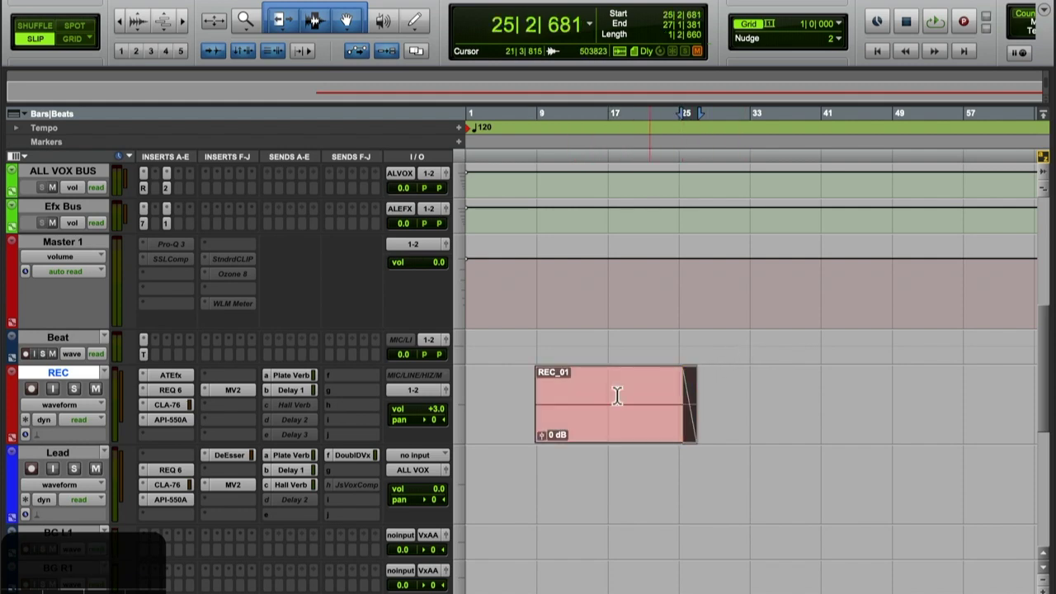
pyautogui.moveTo(538, 403)
pyautogui.mouseDown()
pyautogui.moveTo(636, 399)
pyautogui.moveTo(538, 403)
pyautogui.mouseUp()
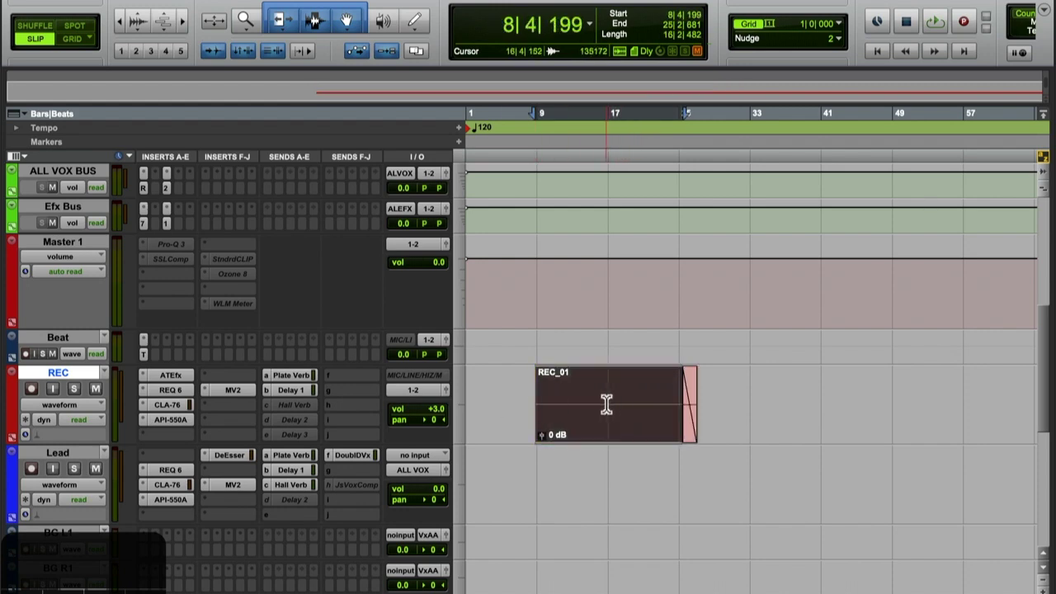
pyautogui.click(575, 402)
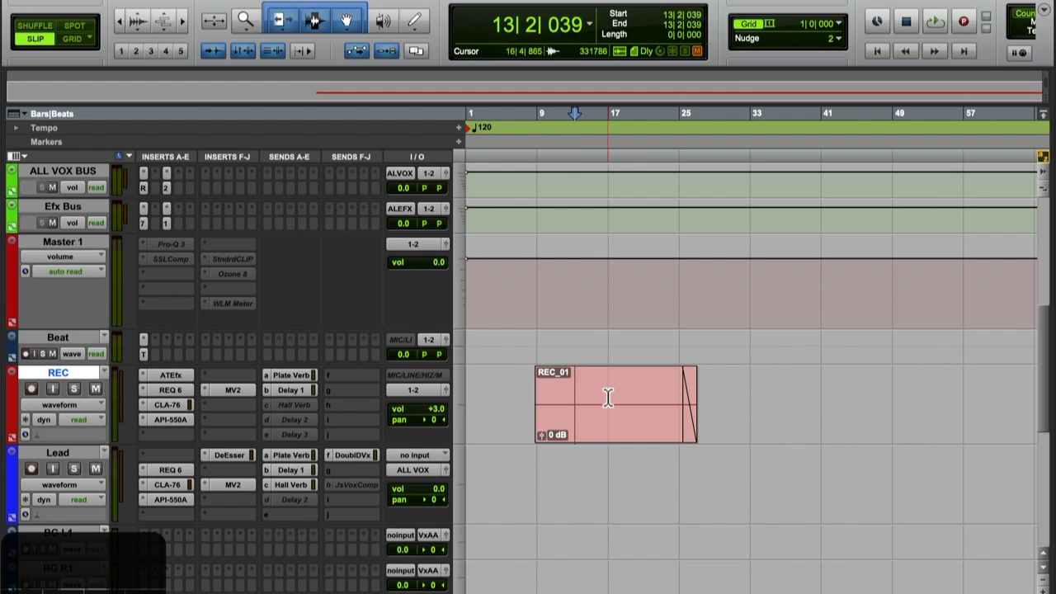
pyautogui.hotkey('ctrl', 'e')
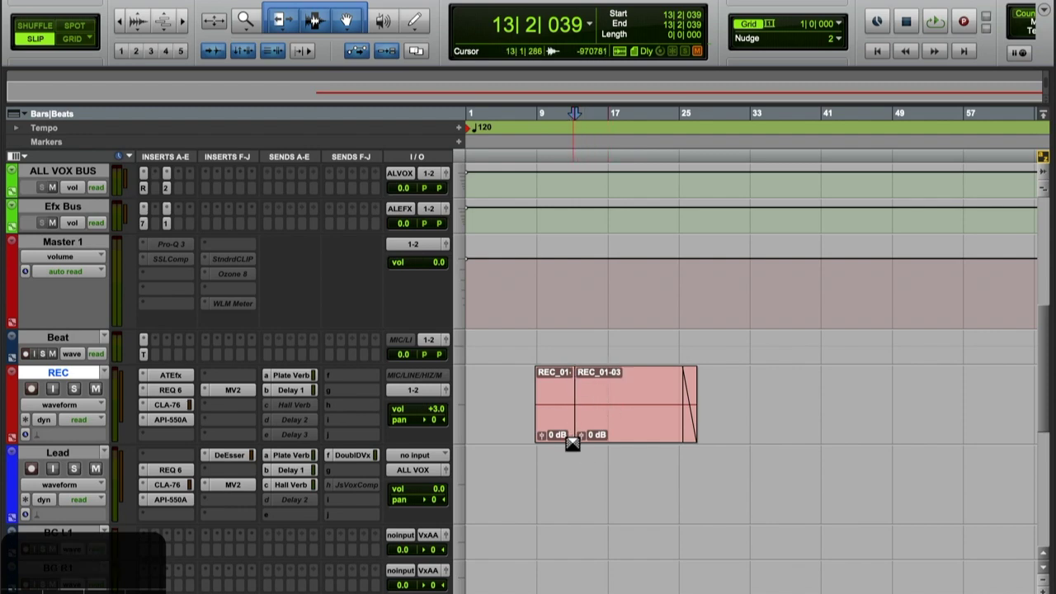
pyautogui.moveTo(573, 443); pyautogui.dragTo(561, 443)
pyautogui.moveTo(521, 405)
pyautogui.mouseDown()
pyautogui.moveTo(881, 429)
pyautogui.moveTo(744, 397)
pyautogui.mouseUp()
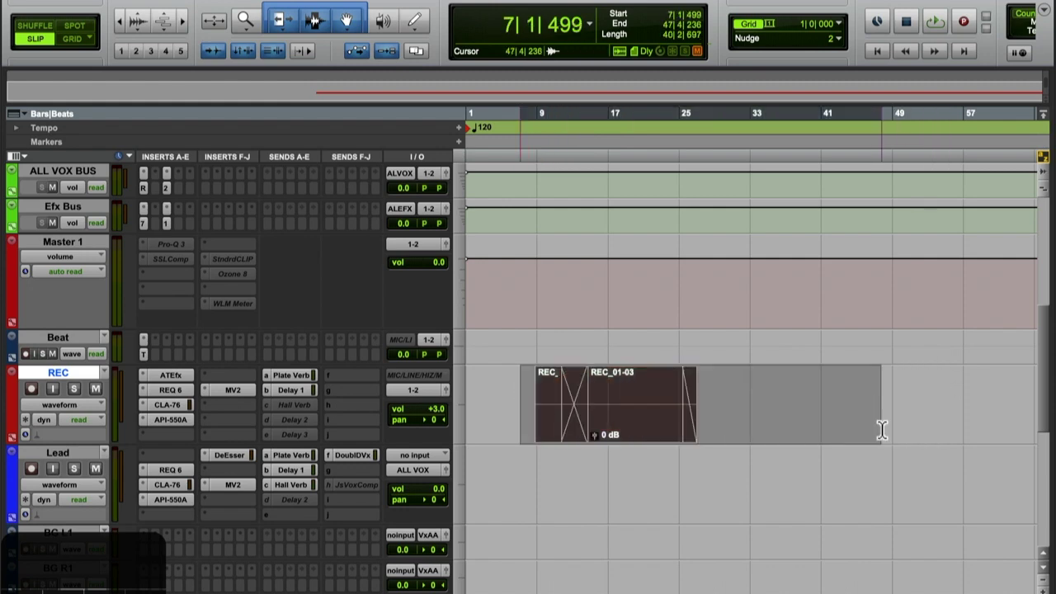
pyautogui.press('BackSpace')
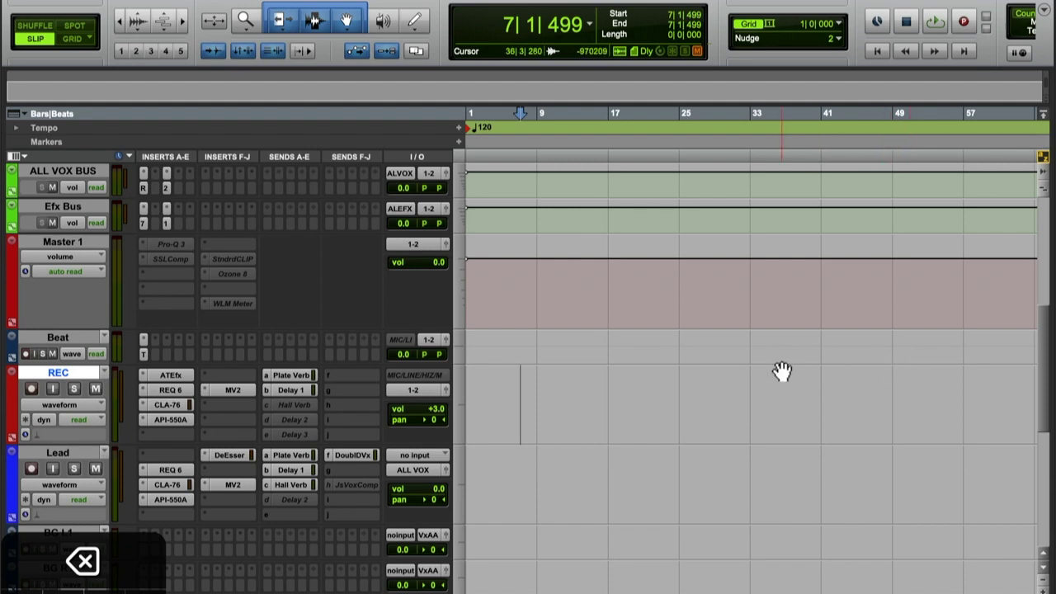
# - Consolidate a bar 6–34 selection on REC into clip REC_02, placing the edit point after it
pyautogui.moveTo(505, 377); pyautogui.dragTo(757, 413)
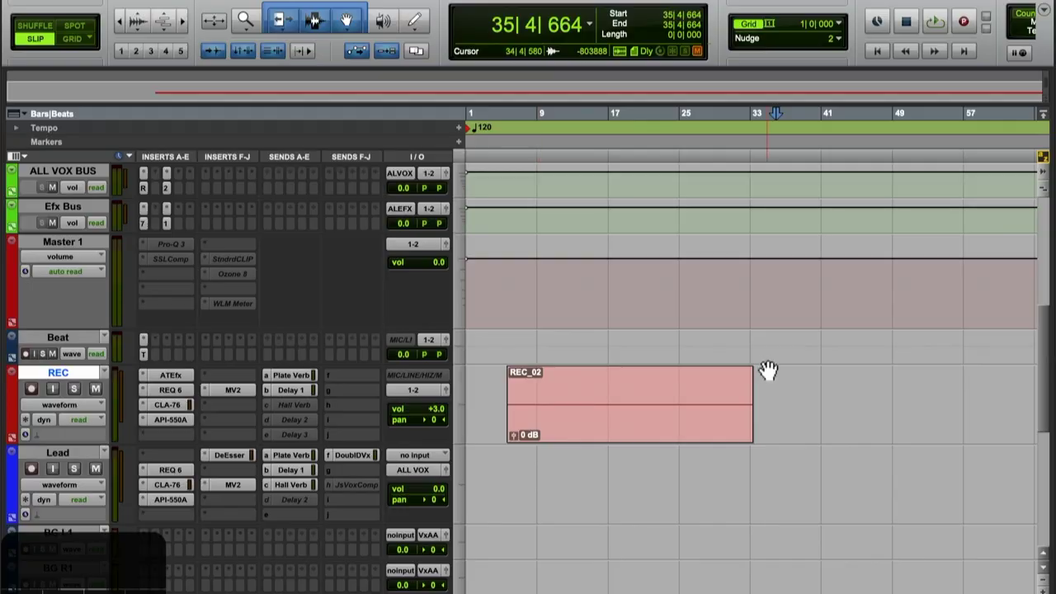
pyautogui.click(760, 387)
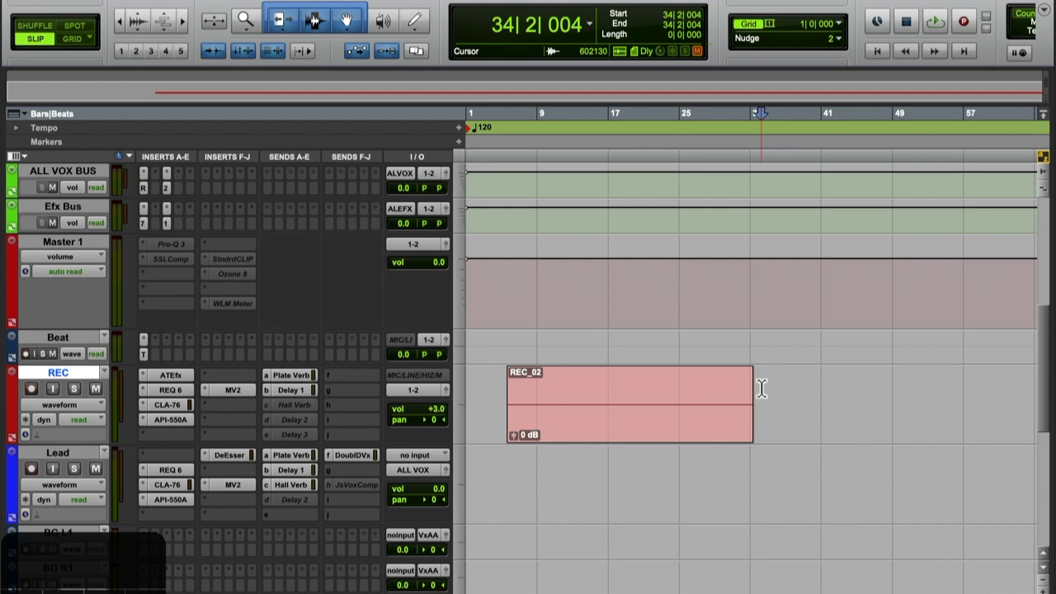
# - Create two new playlists on REC, REC.01 then REC.02, leaving the track empty
pyautogui.hotkey('ctrl', '\\')
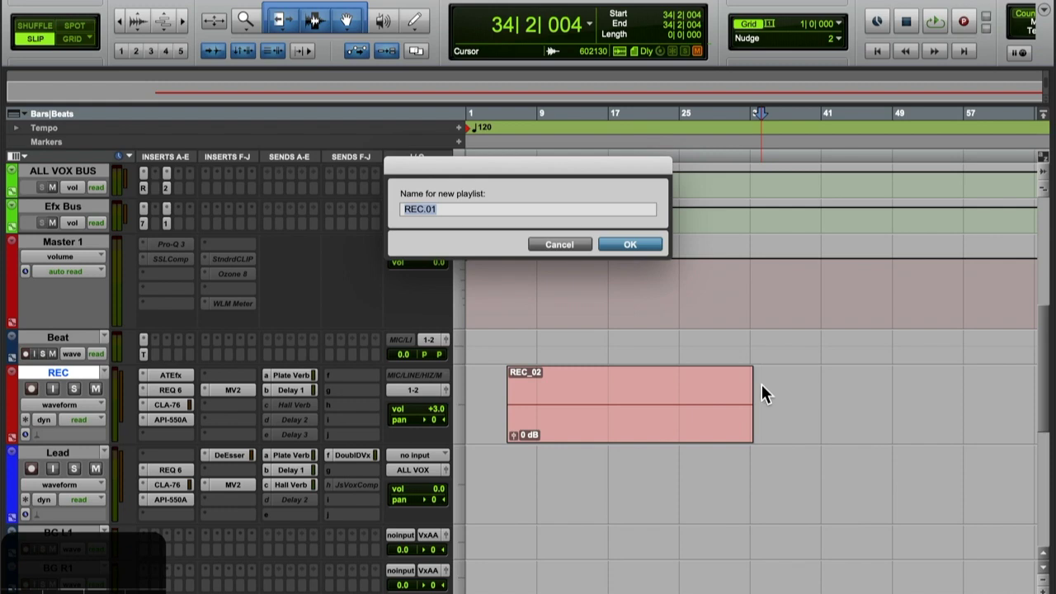
pyautogui.press('Return')
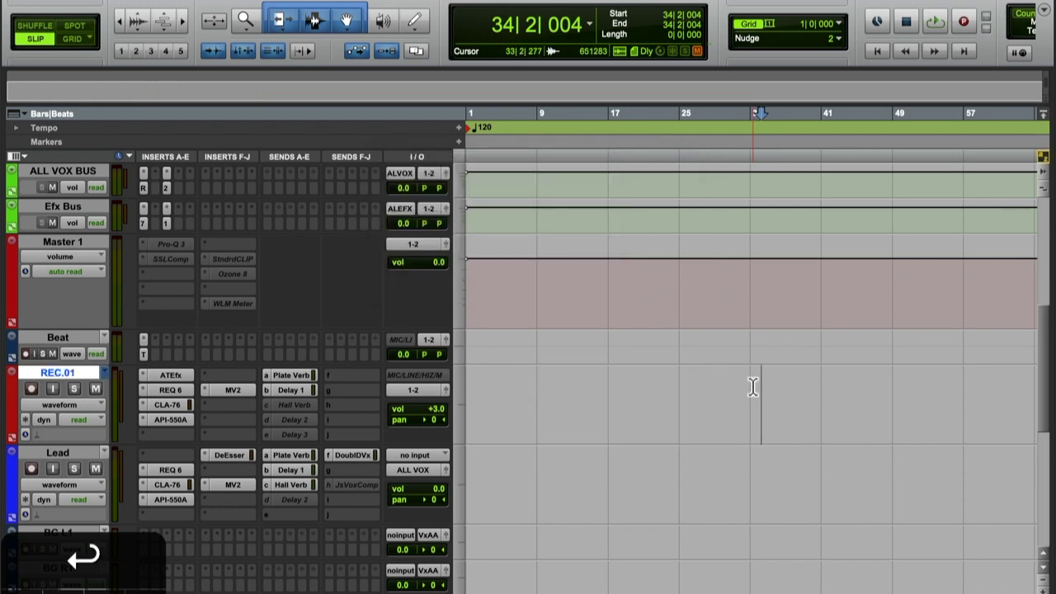
pyautogui.hotkey('ctrl', '\\')
pyautogui.press('Return')
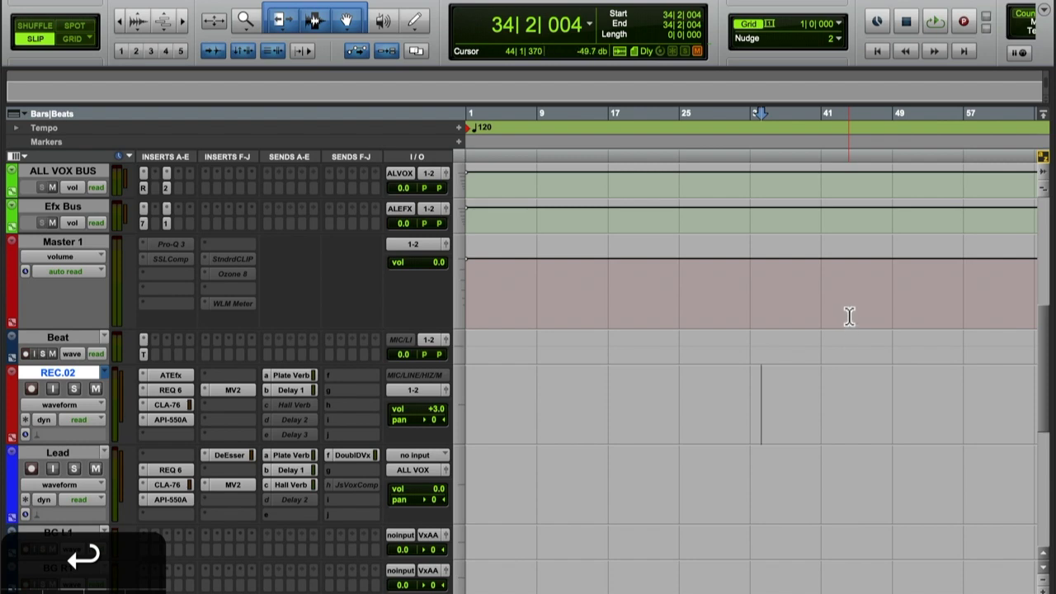
# - Enable Record in the transport and set the record start near bar 15 on REC.02
pyautogui.click(967, 27)
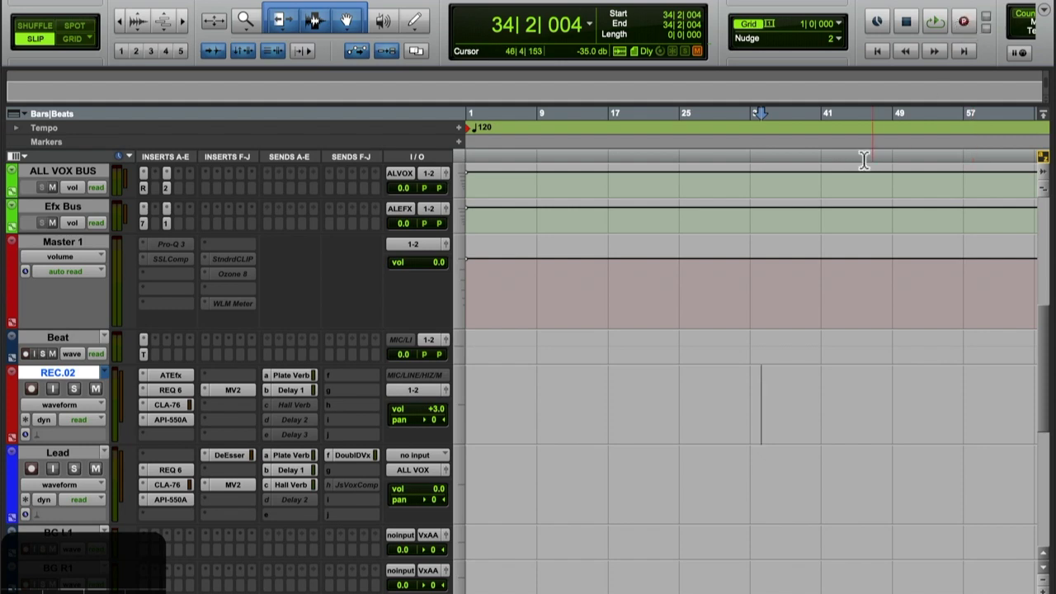
pyautogui.click(597, 394)
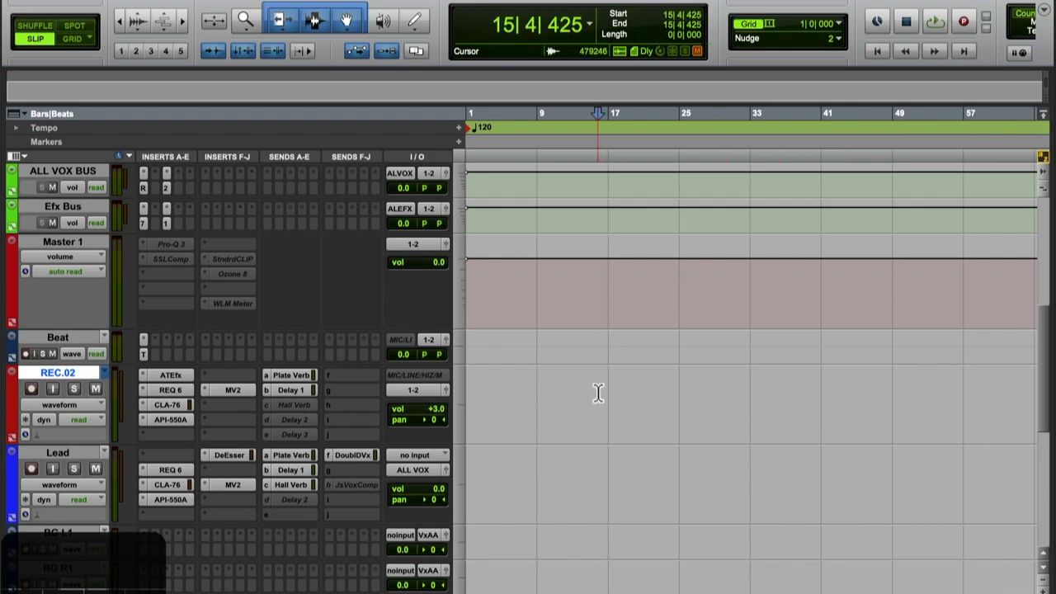